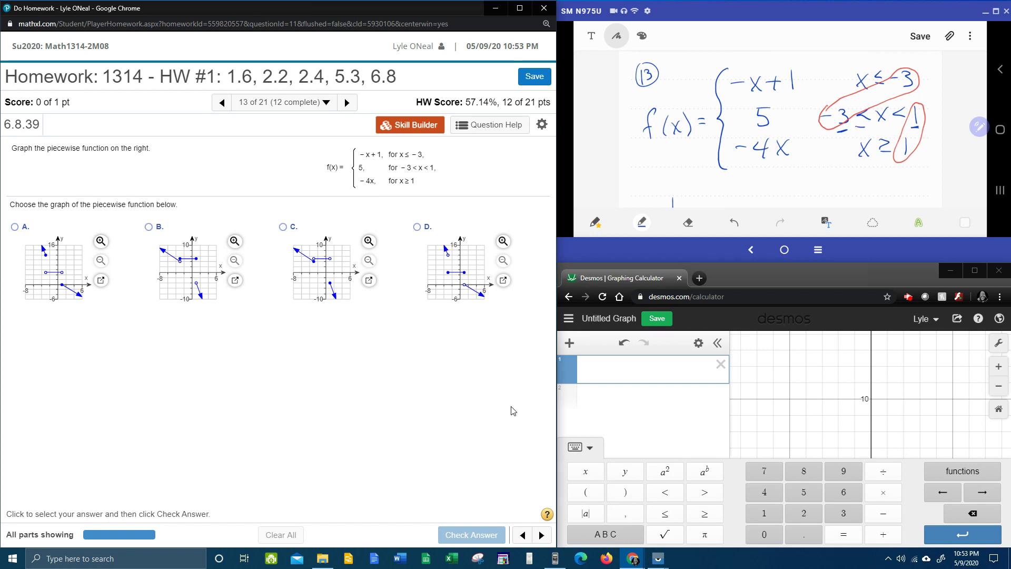
Step: Choose graph C as the answer to the piecewise function question
{"action": "left_click", "coordinate": [734, 222]}
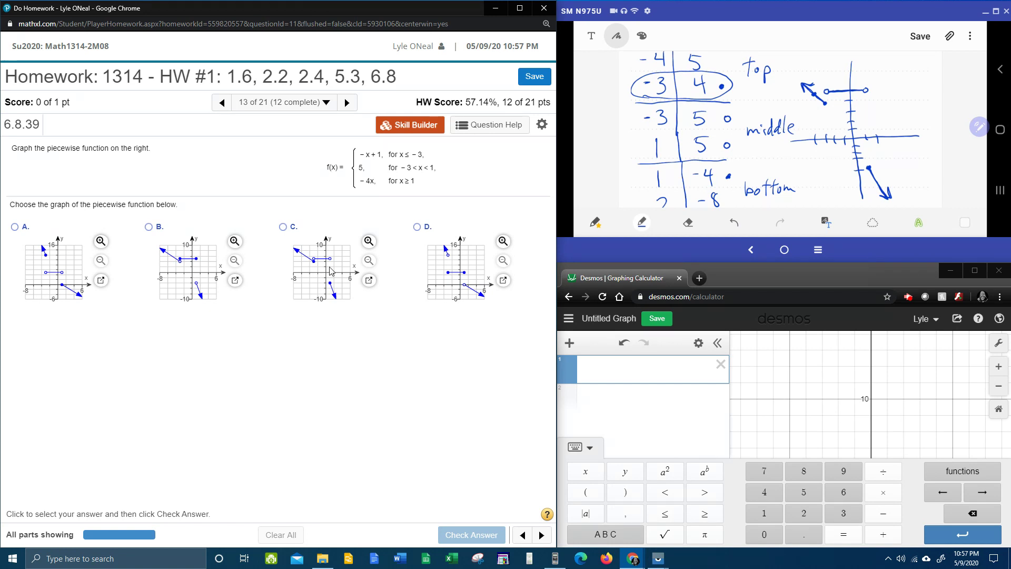
{"action": "left_click", "coordinate": [293, 254]}
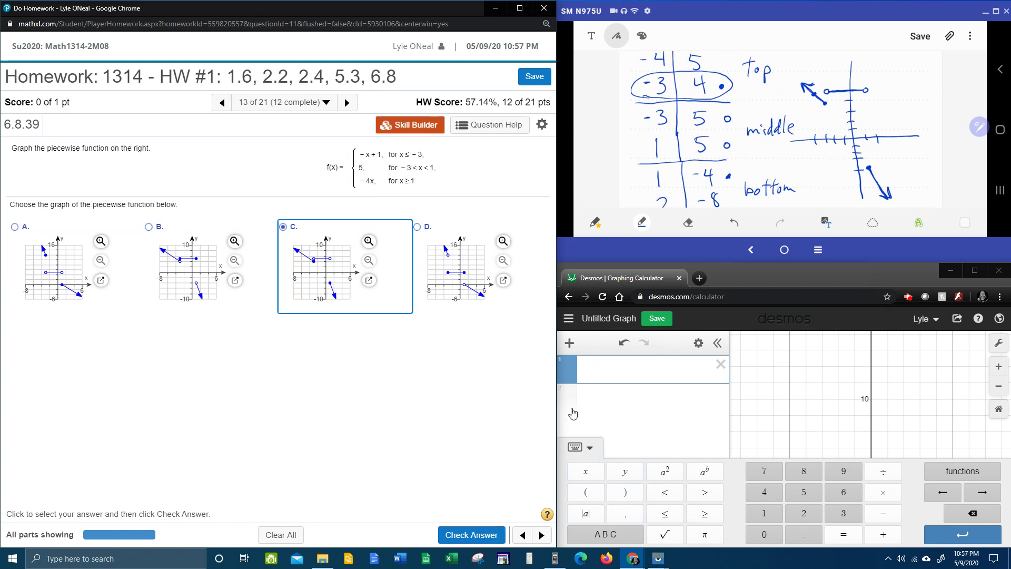
Step: Switch to the Desmos graphing calculator and start the definition f(x) = with an empty pair of curly braces
{"action": "left_click", "coordinate": [600, 369]}
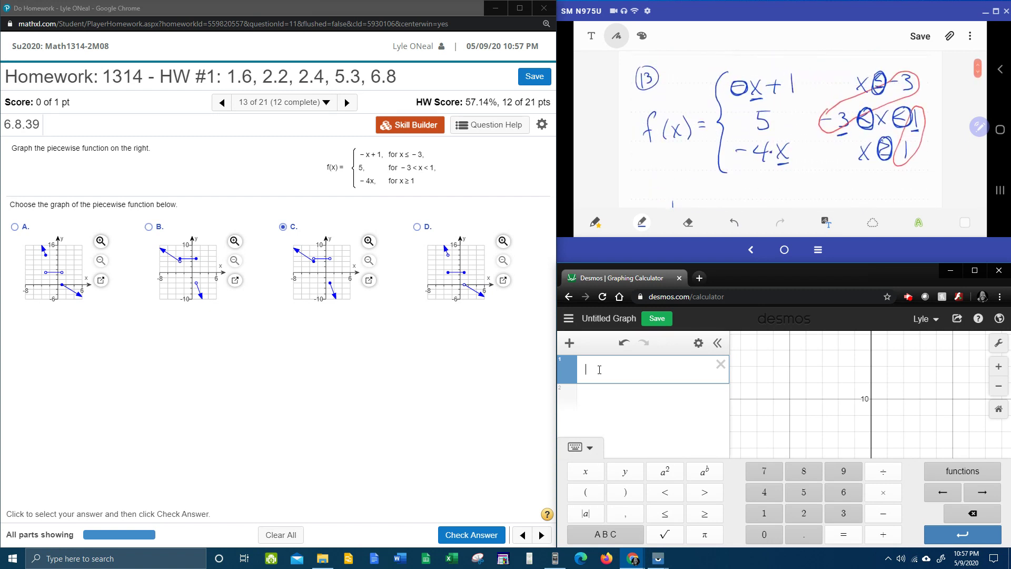
{"action": "type", "text": "f(x) "}
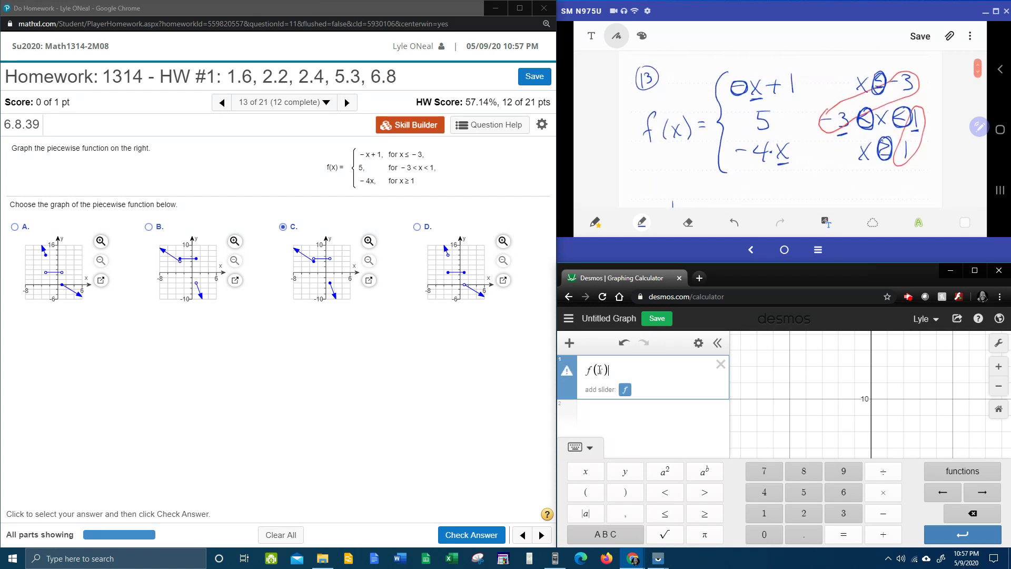
{"action": "type", "text": "="}
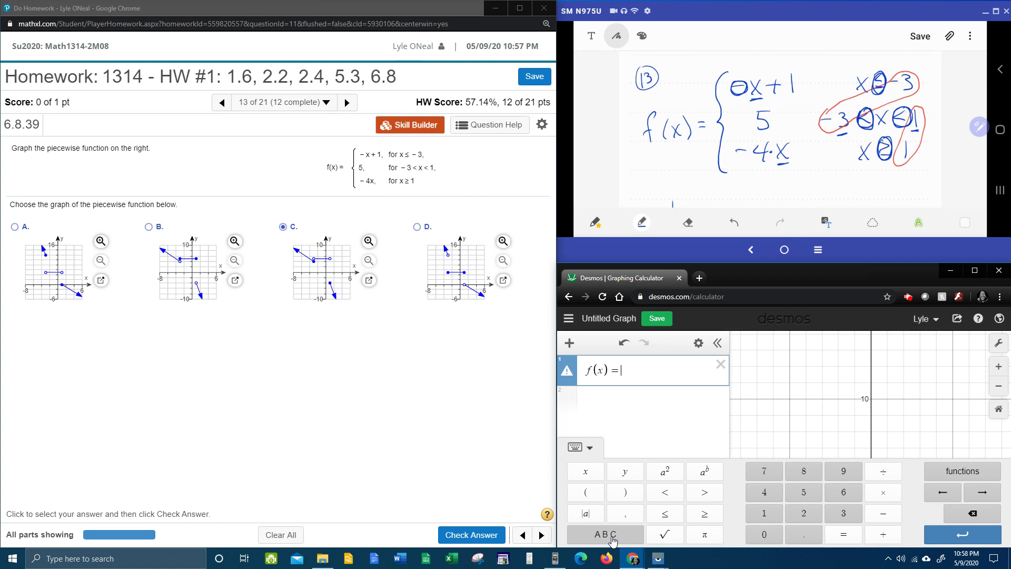
{"action": "left_click", "coordinate": [586, 447]}
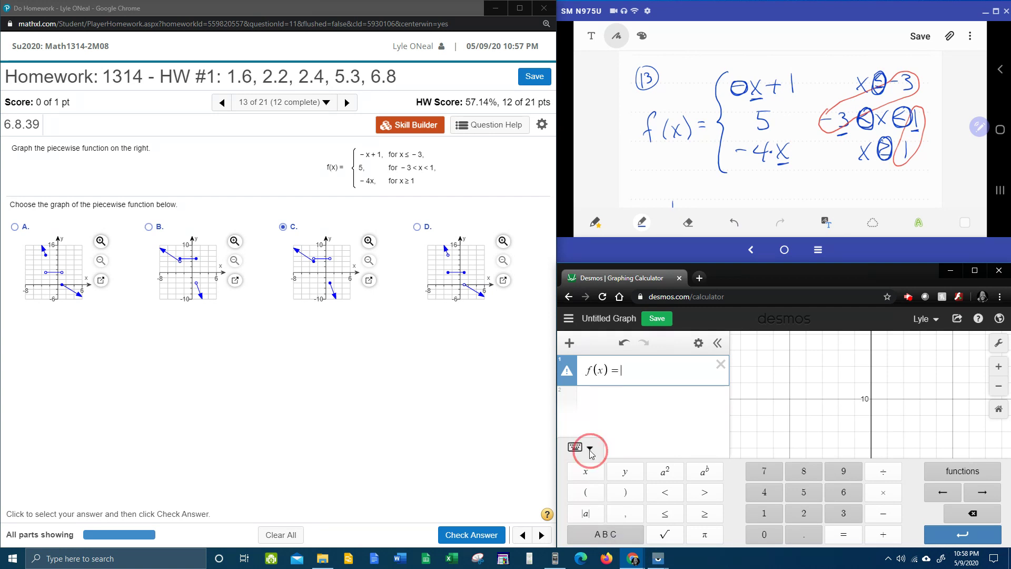
{"action": "left_click", "coordinate": [581, 531]}
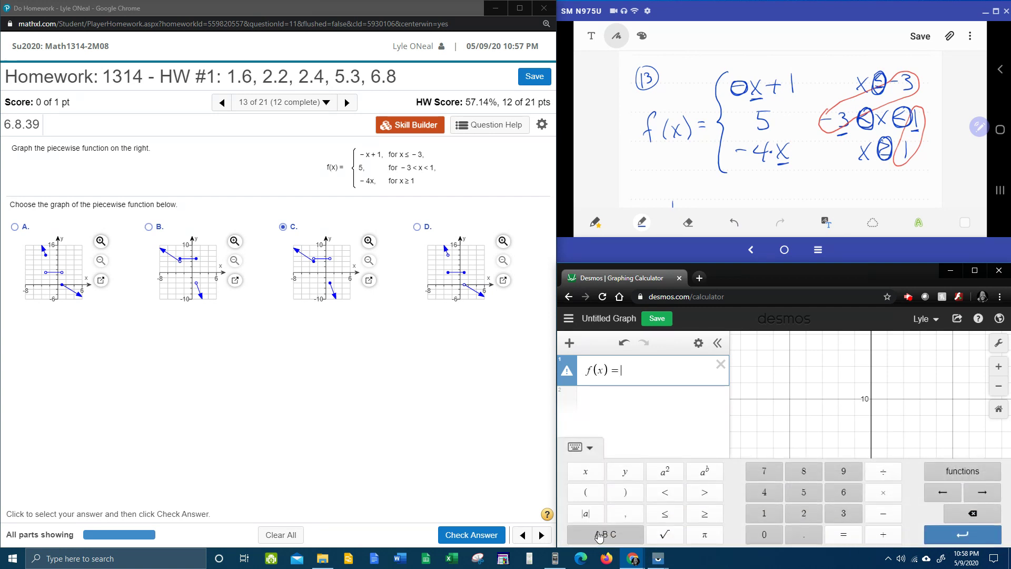
{"action": "left_click", "coordinate": [605, 534]}
{"action": "left_click", "coordinate": [805, 534]}
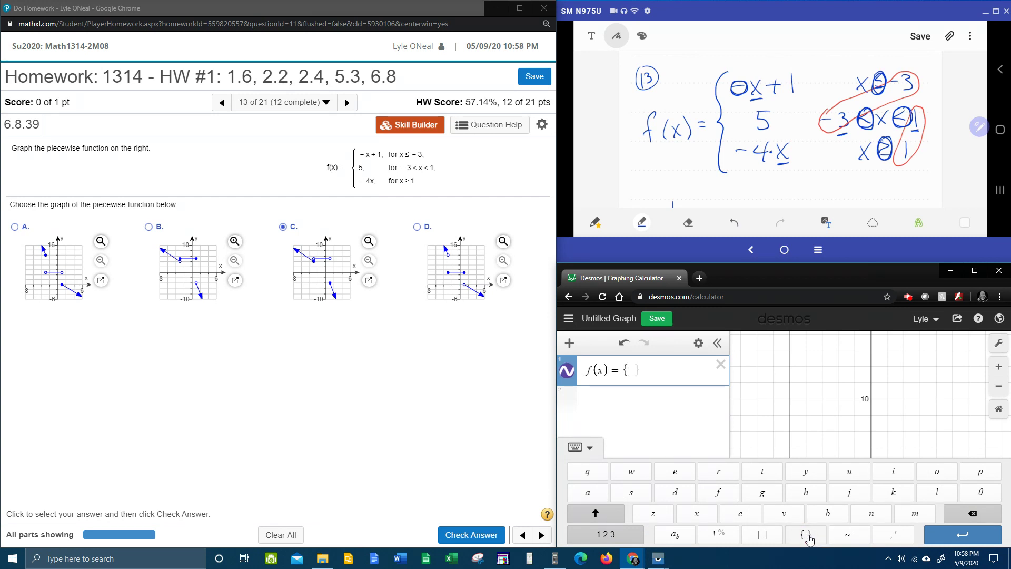
Step: Enter the first piece of f(x) inside the braces as x ≤ −3: −x + 1, followed by a comma
{"action": "type", "text": "x"}
{"action": "left_click", "coordinate": [606, 534]}
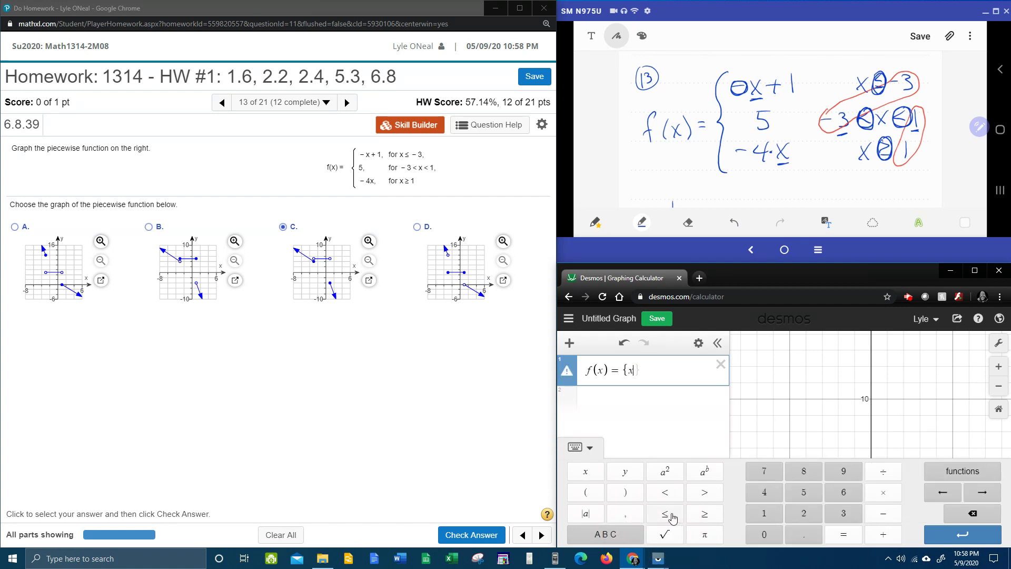
{"action": "left_click", "coordinate": [670, 515]}
{"action": "left_click", "coordinate": [883, 514]}
{"action": "left_click", "coordinate": [842, 514]}
{"action": "type", "text": ":-"}
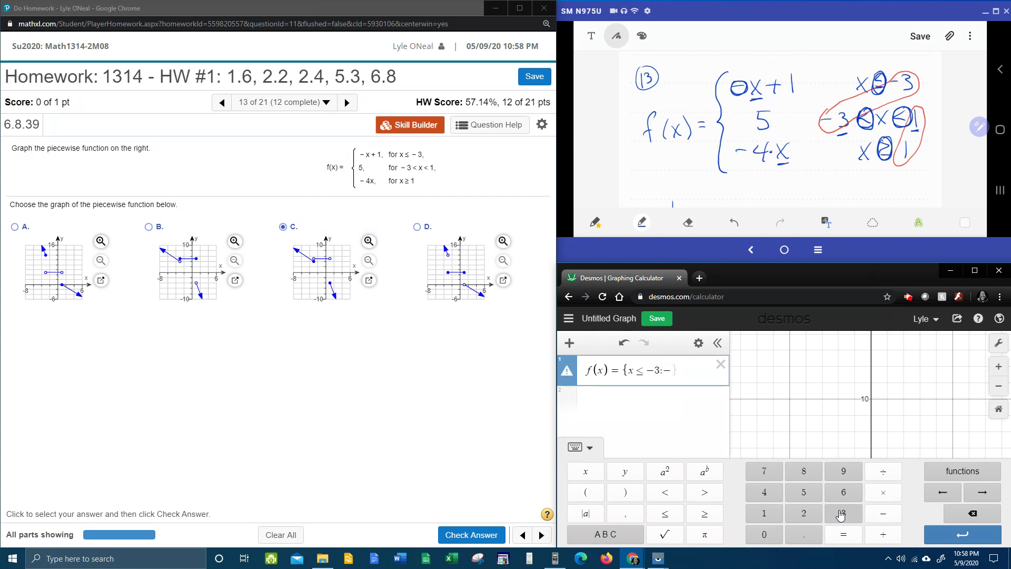
{"action": "type", "text": "x"}
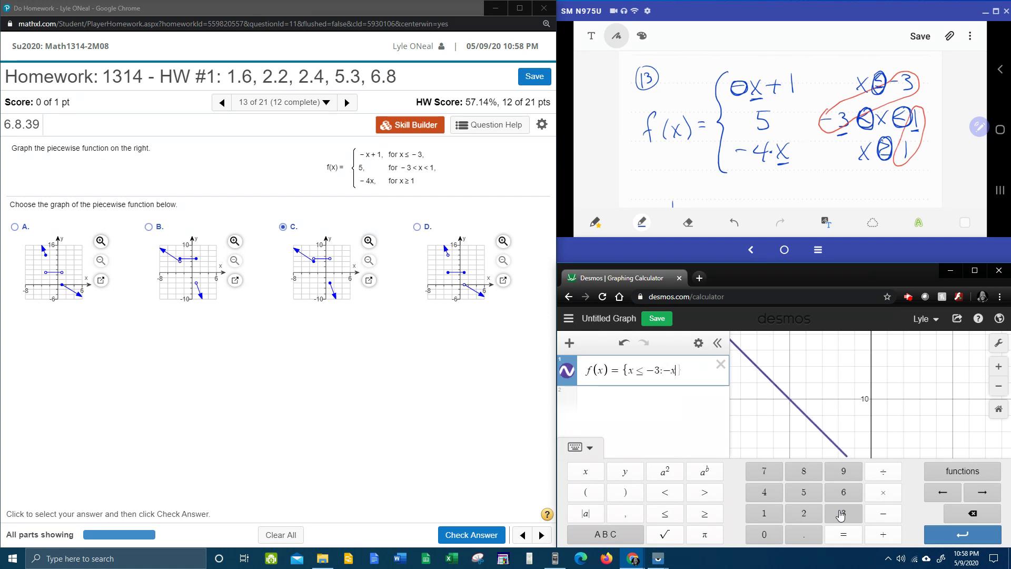
{"action": "type", "text": "+1"}
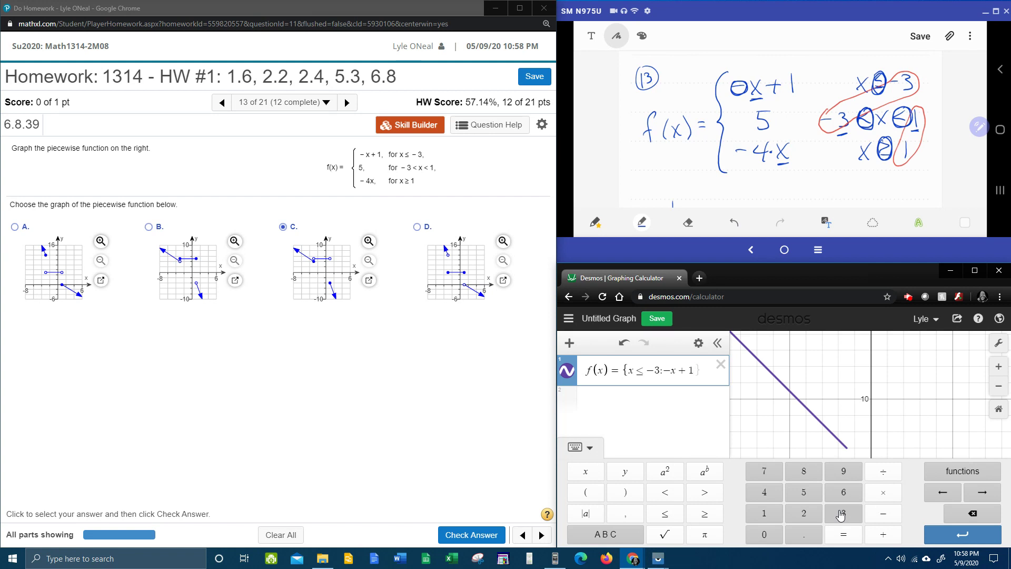
{"action": "type", "text": ","}
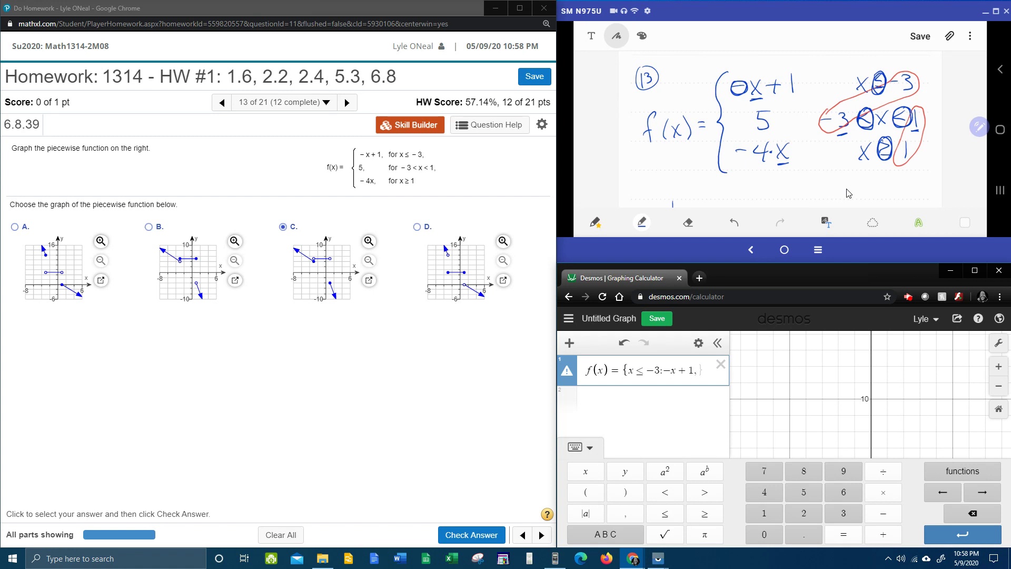
Step: Add the second piece of f(x) as −3 < x < 1: 5, followed by a comma
{"action": "type", "text": "-3"}
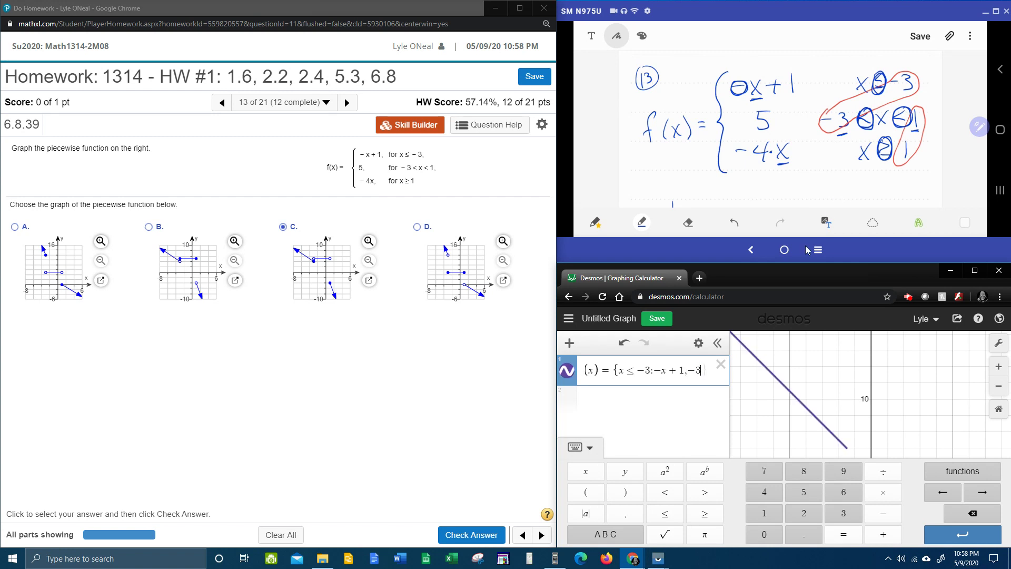
{"action": "left_click", "coordinate": [667, 492]}
{"action": "left_click", "coordinate": [593, 480]}
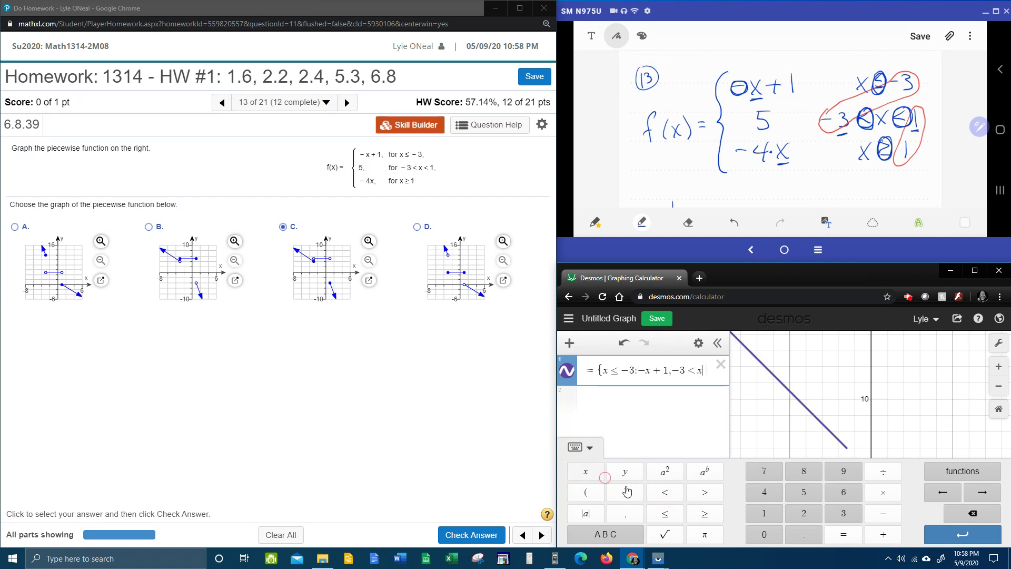
{"action": "left_click", "coordinate": [665, 495]}
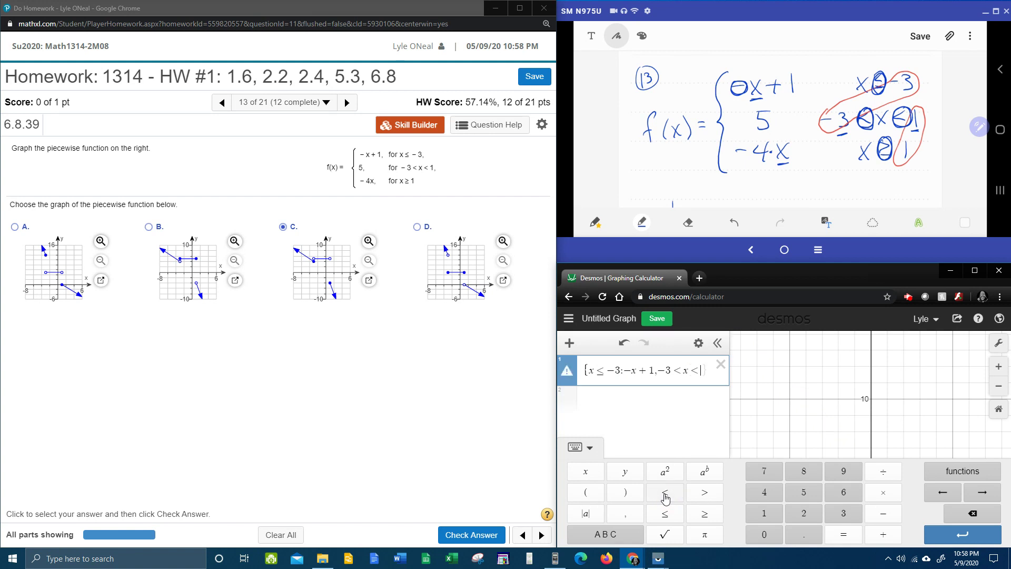
{"action": "type", "text": "1"}
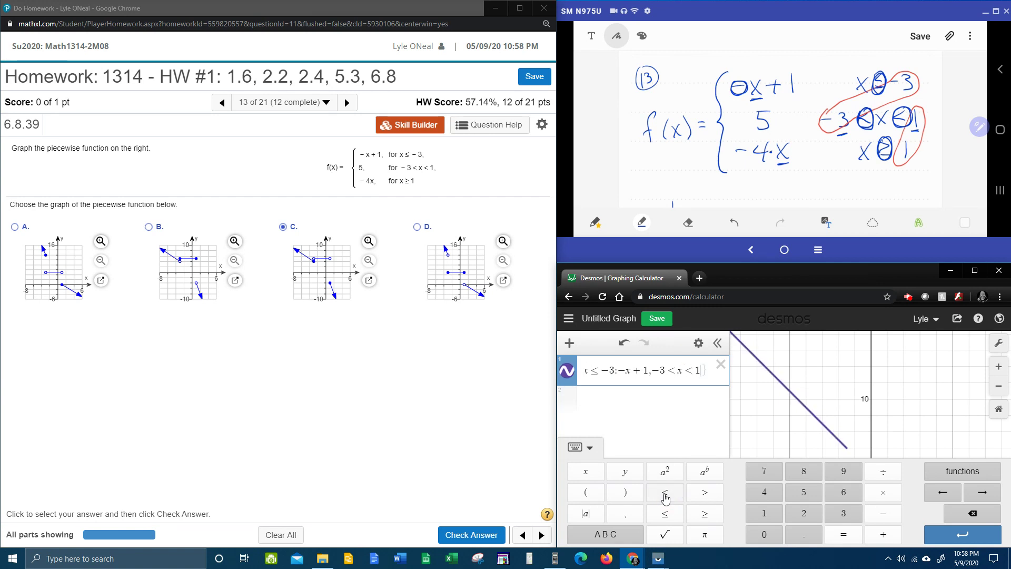
{"action": "type", "text": ":"}
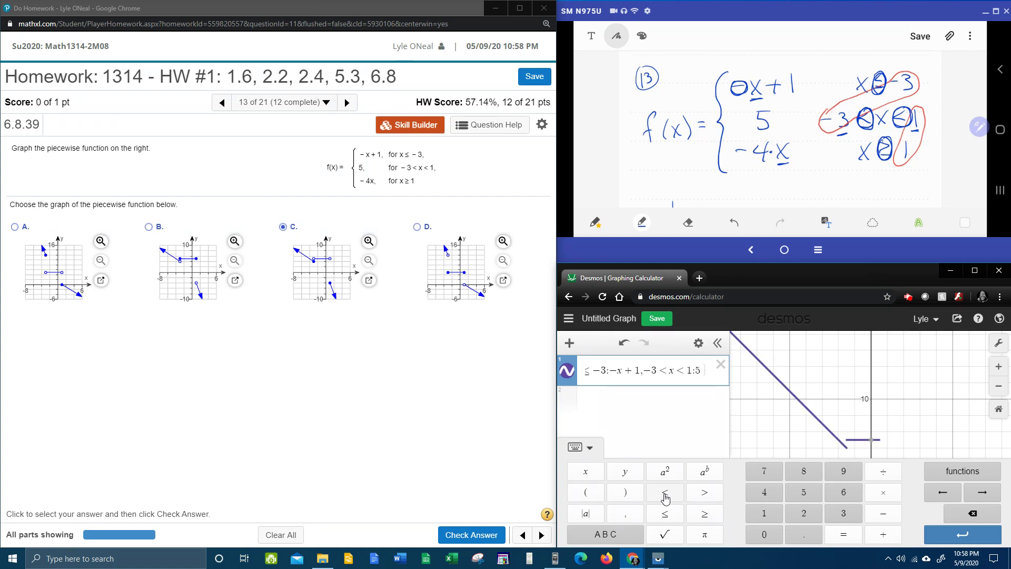
{"action": "type", "text": "5,"}
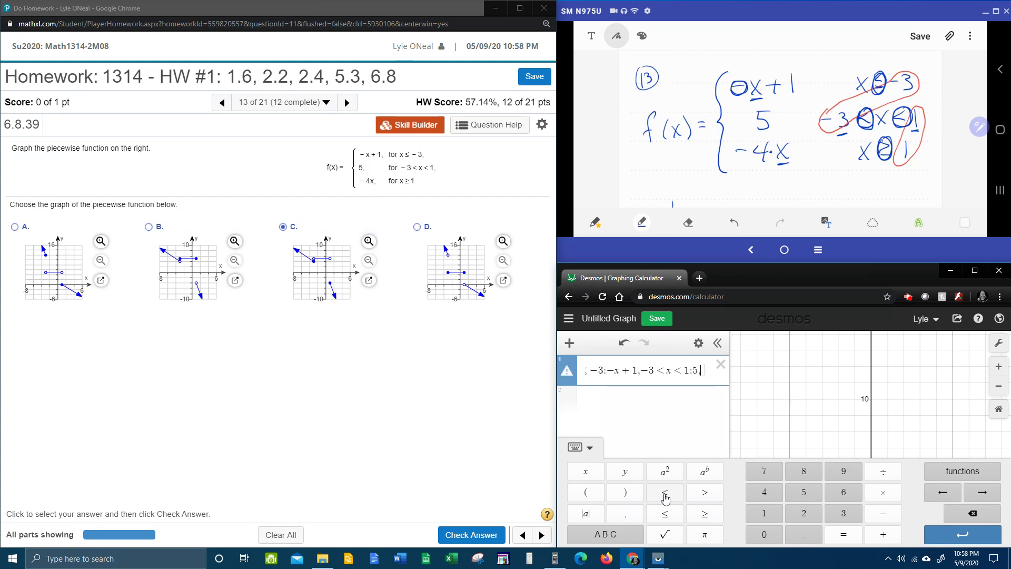
Step: Add the third piece of f(x) as x ≥ 1: −4x and finish the expression
{"action": "type", "text": "x"}
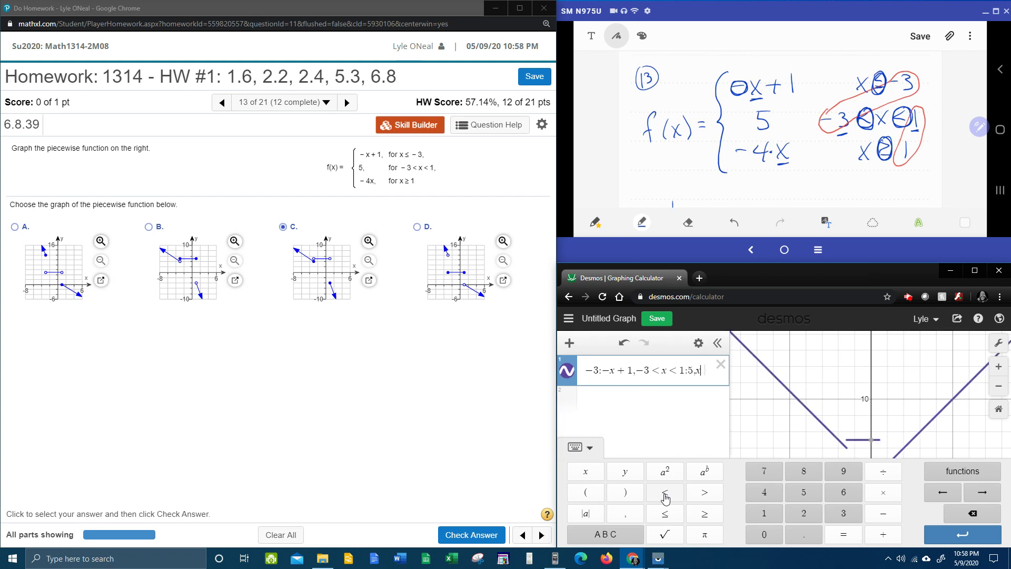
{"action": "left_click", "coordinate": [714, 513]}
{"action": "left_click", "coordinate": [764, 513]}
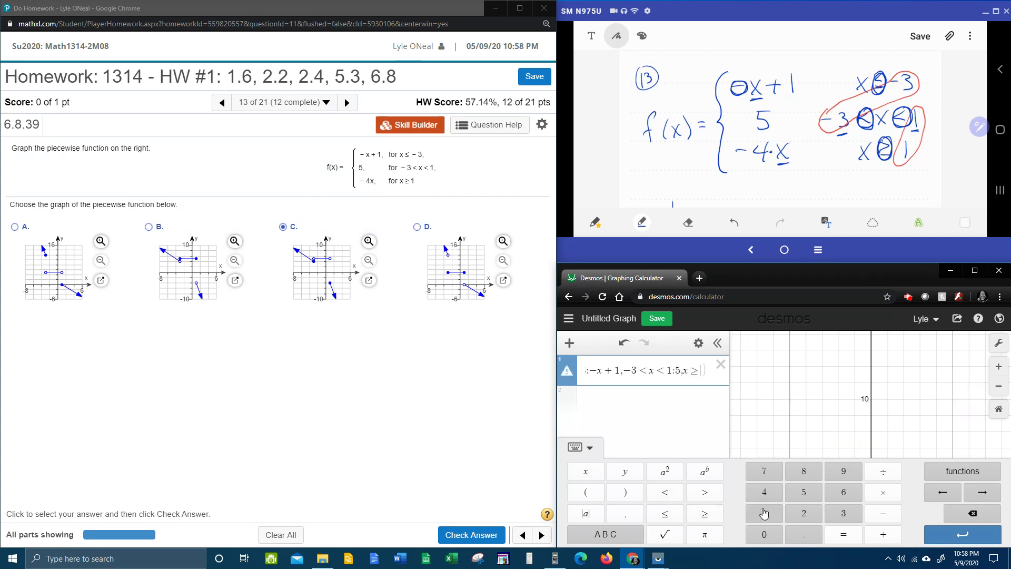
{"action": "type", "text": ":"}
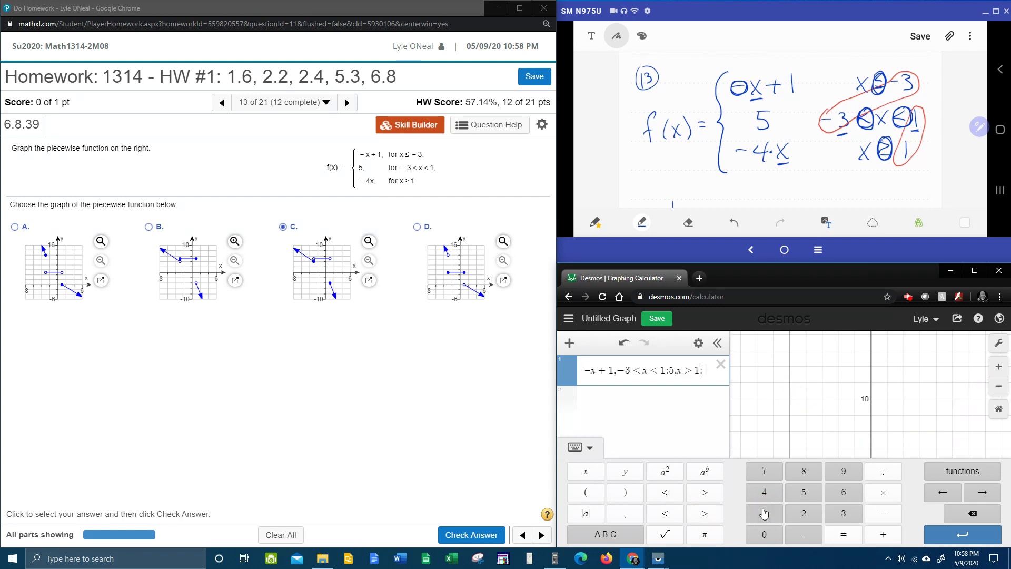
{"action": "type", "text": "-4x"}
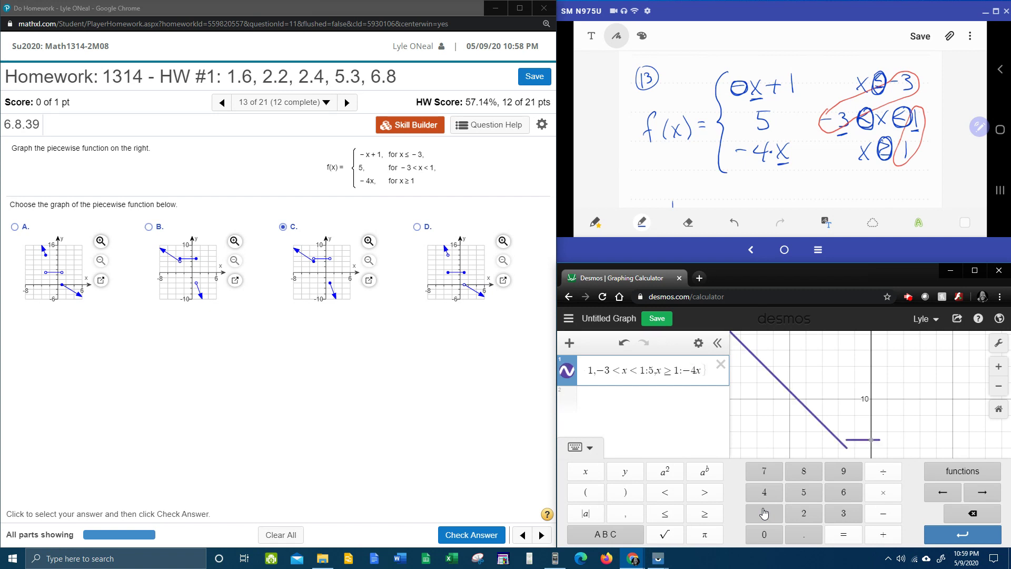
{"action": "key", "text": "Return"}
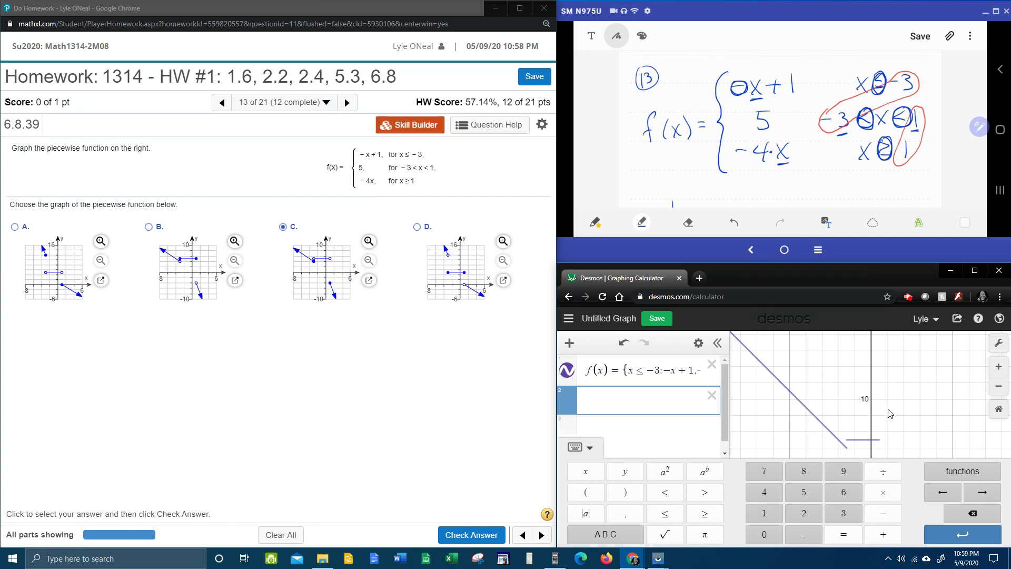
Step: Compare the plotted piecewise function with the handwritten sketch and submit the homework answer for checking
{"action": "left_click", "coordinate": [890, 413]}
{"action": "left_click_drag", "start_coordinate": [896, 466], "coordinate": [902, 436]}
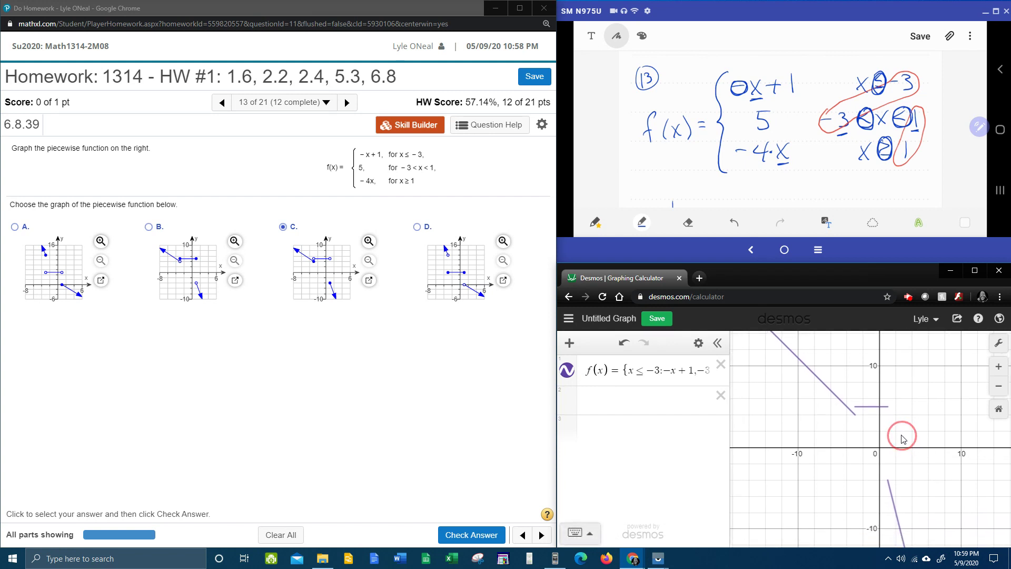
{"action": "scroll", "coordinate": [901, 436], "scroll_direction": "up", "scroll_amount": 5}
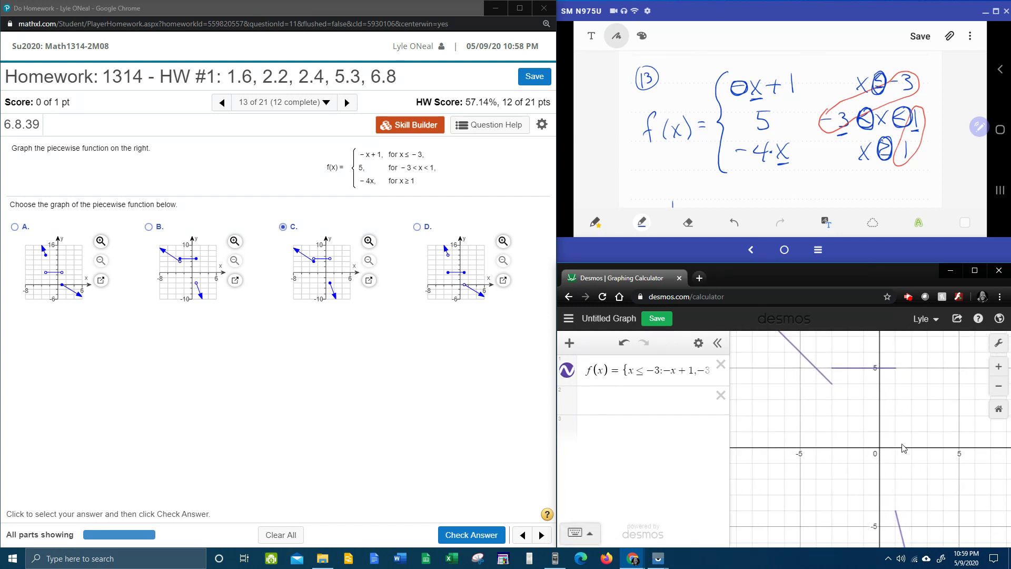
{"action": "left_click", "coordinate": [900, 531]}
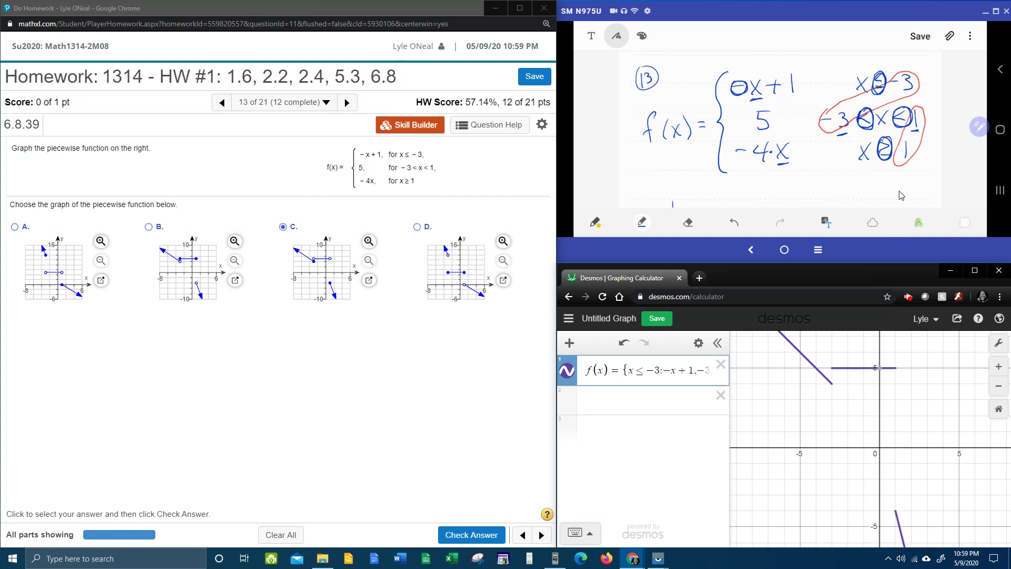
{"action": "scroll", "coordinate": [902, 195], "scroll_direction": "down", "scroll_amount": 5}
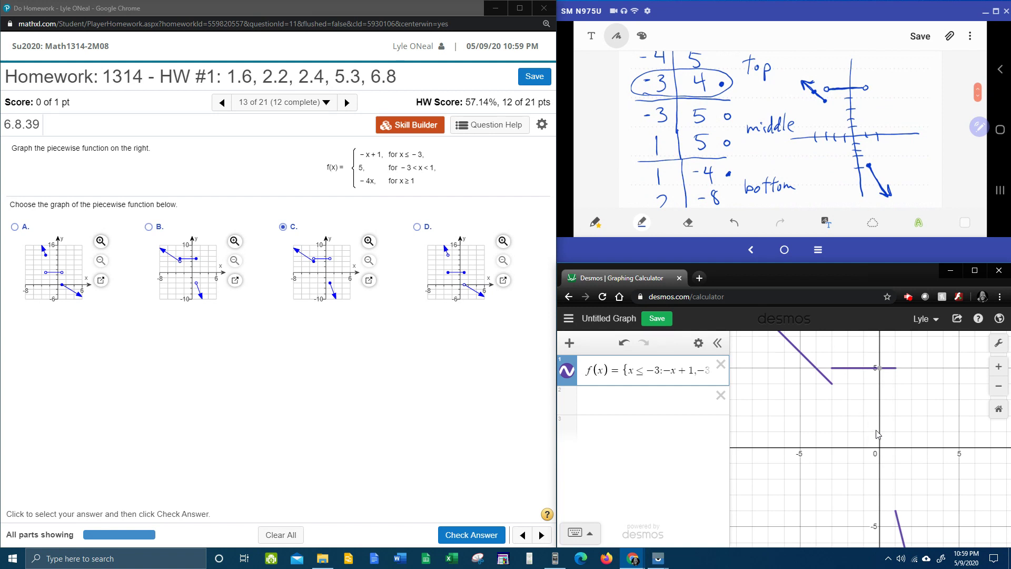
{"action": "left_click", "coordinate": [458, 533]}
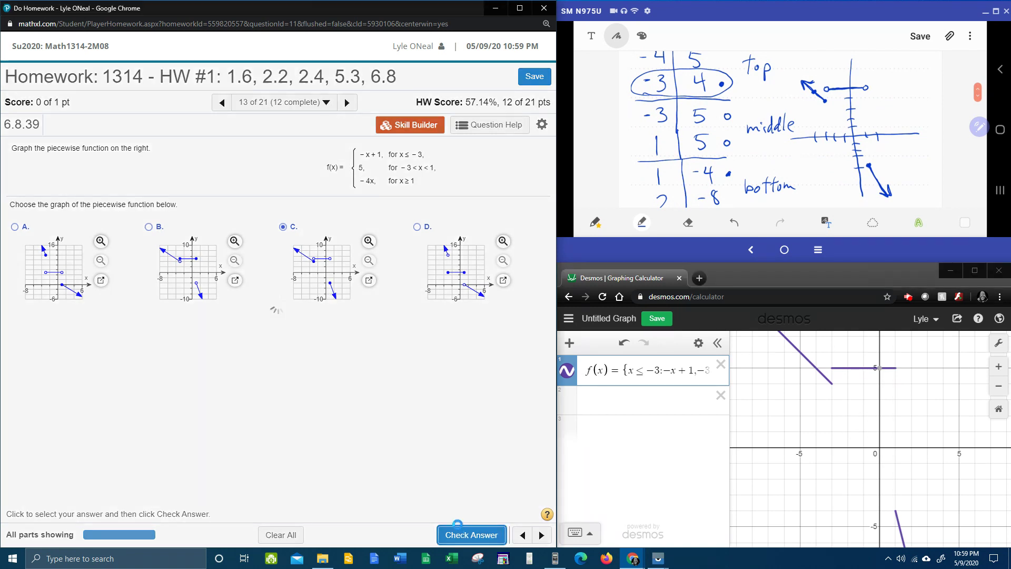